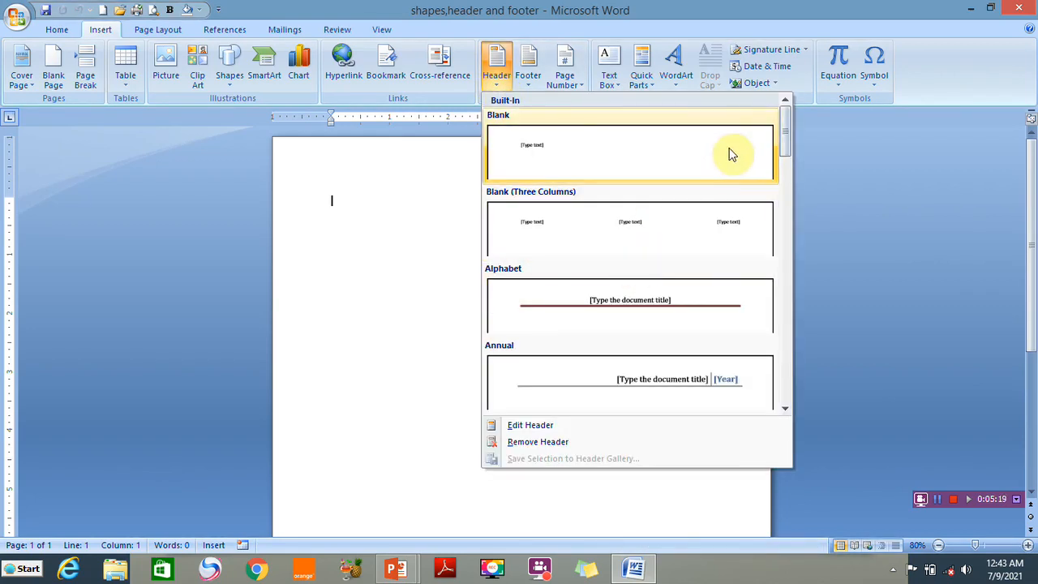
Dismiss the footer gallery and generate two sample paragraphs with =rand(2,2)
mouse_move(784, 143)
mouse_down()
mouse_move(785, 216)
mouse_move(781, 157)
mouse_up()
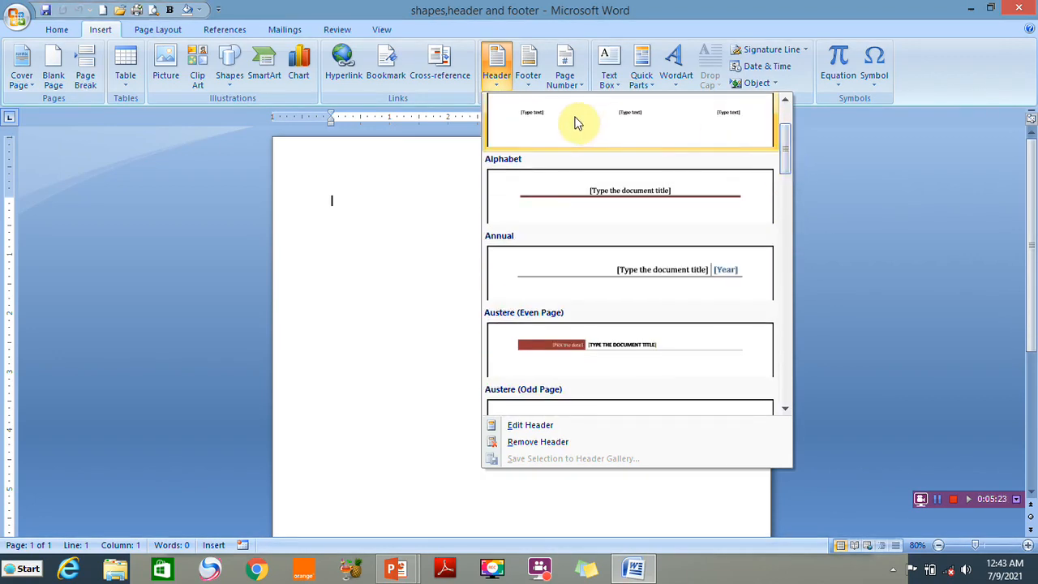
click(528, 82)
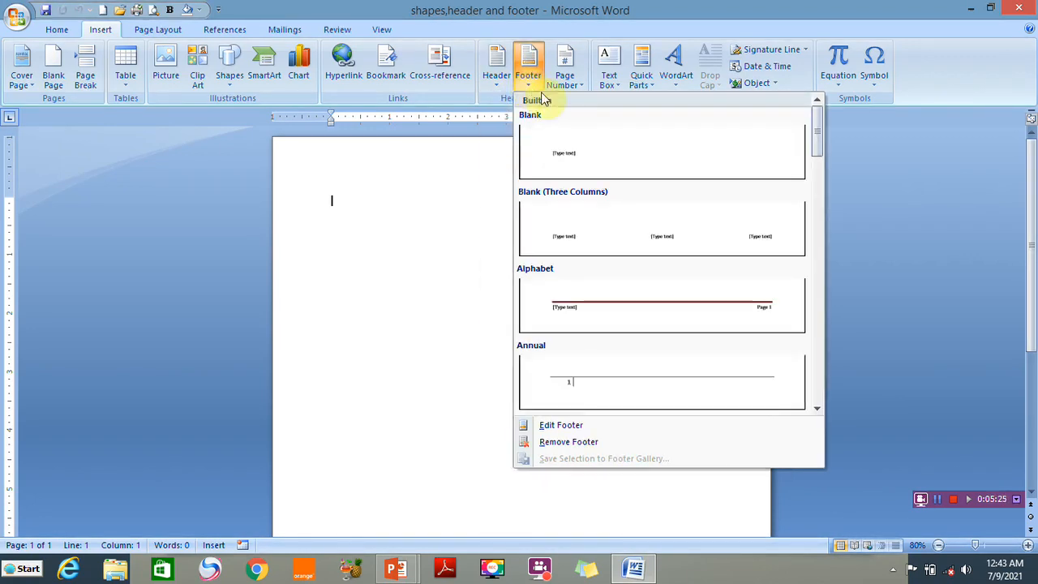
click(421, 267)
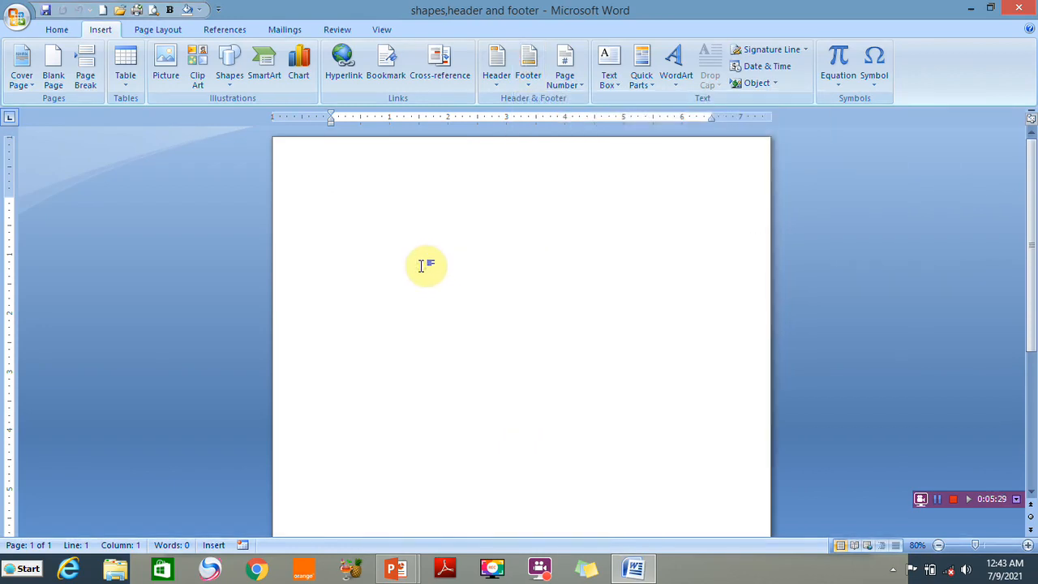
text(=rand()
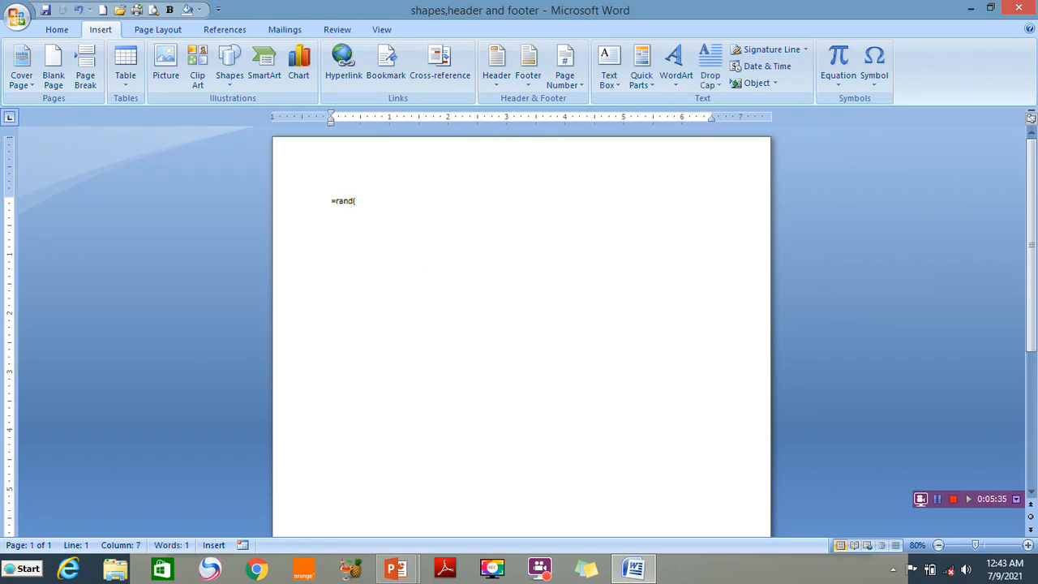
text(2,2))
key(Return)
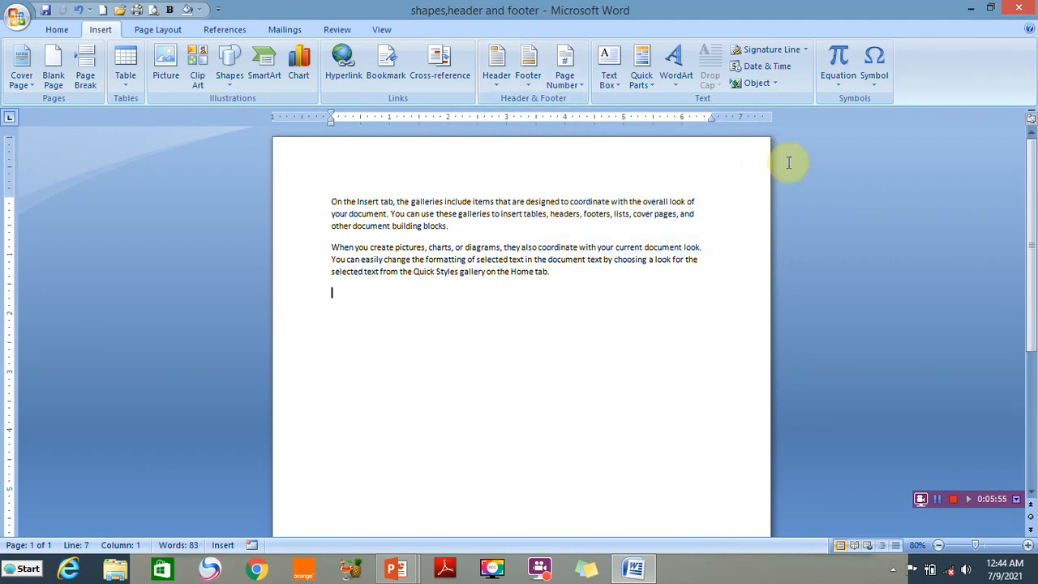
Enter a phone number in the page header
mouse_move(1034, 211)
mouse_down()
mouse_move(1035, 349)
mouse_move(1030, 201)
mouse_up()
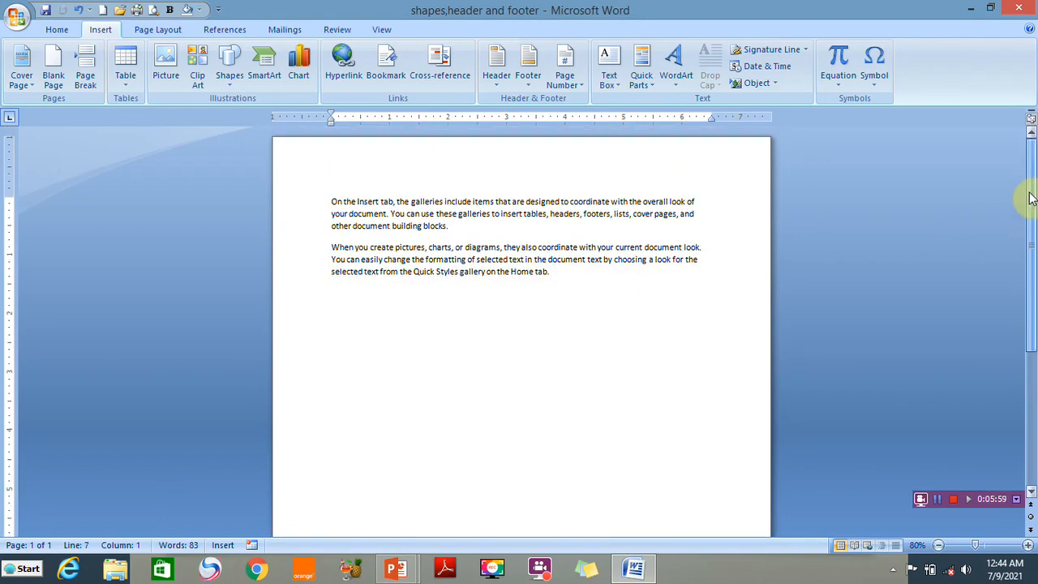
double_click(472, 153)
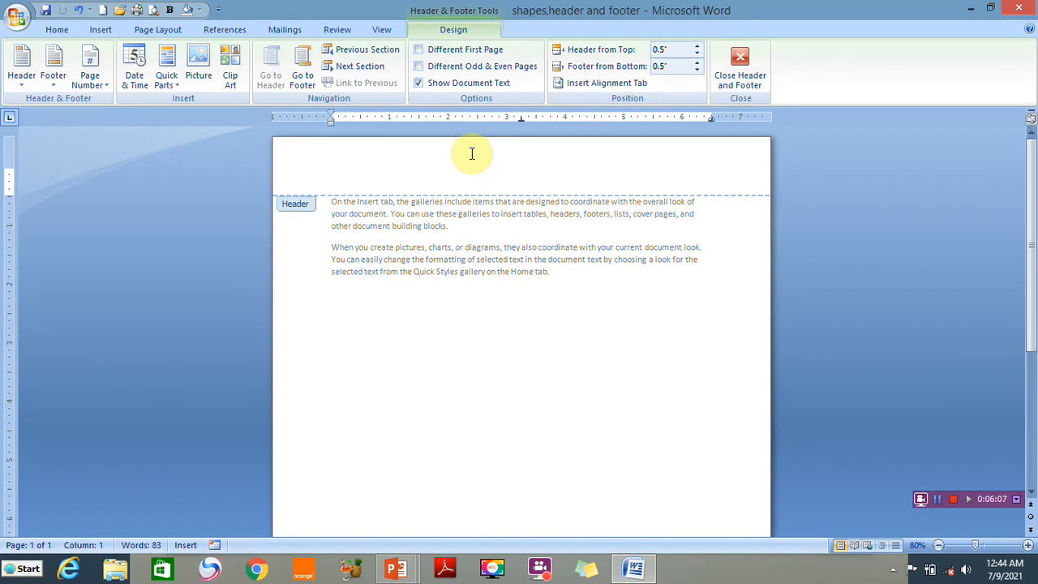
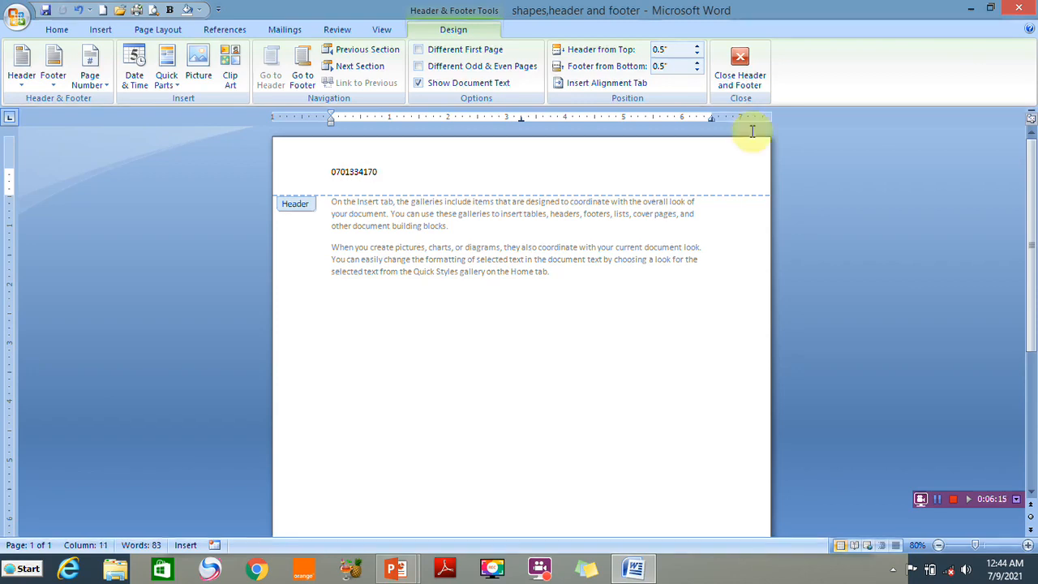
Type a person's name and title line into the page footer
drag(1026, 179, 1030, 324)
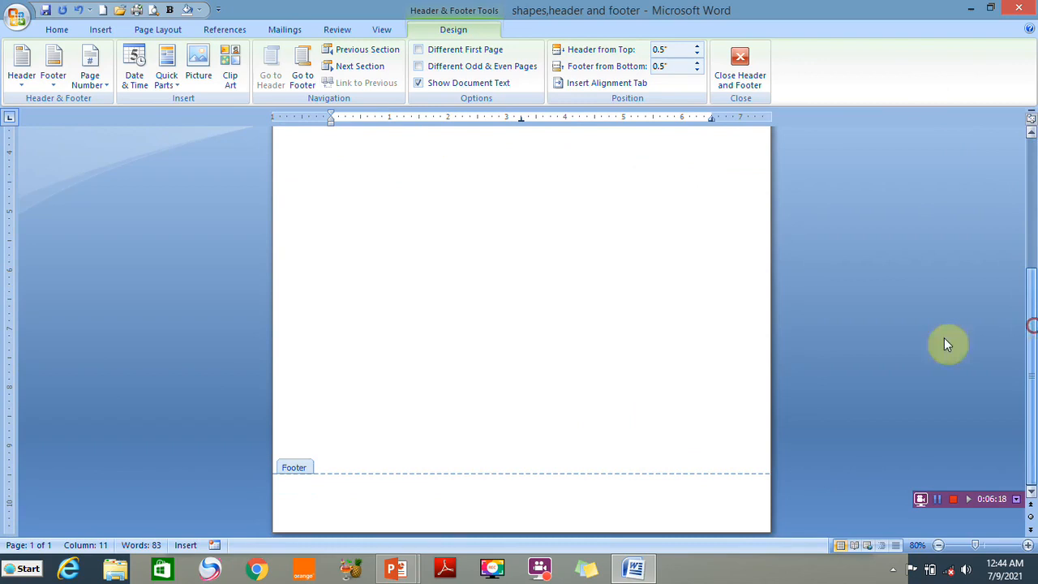
click(361, 497)
text(he computer guy)
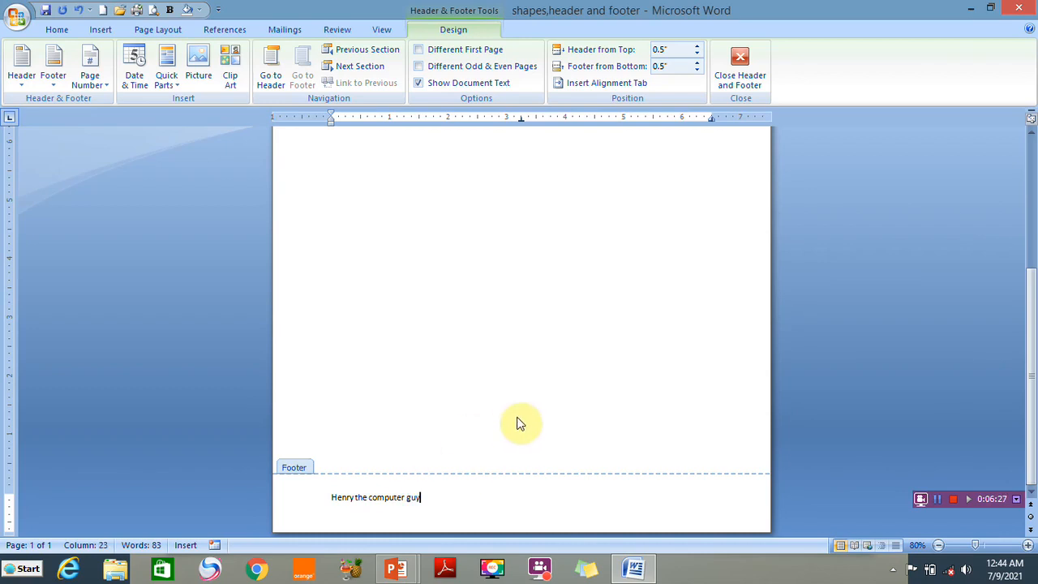
drag(1034, 340, 1031, 203)
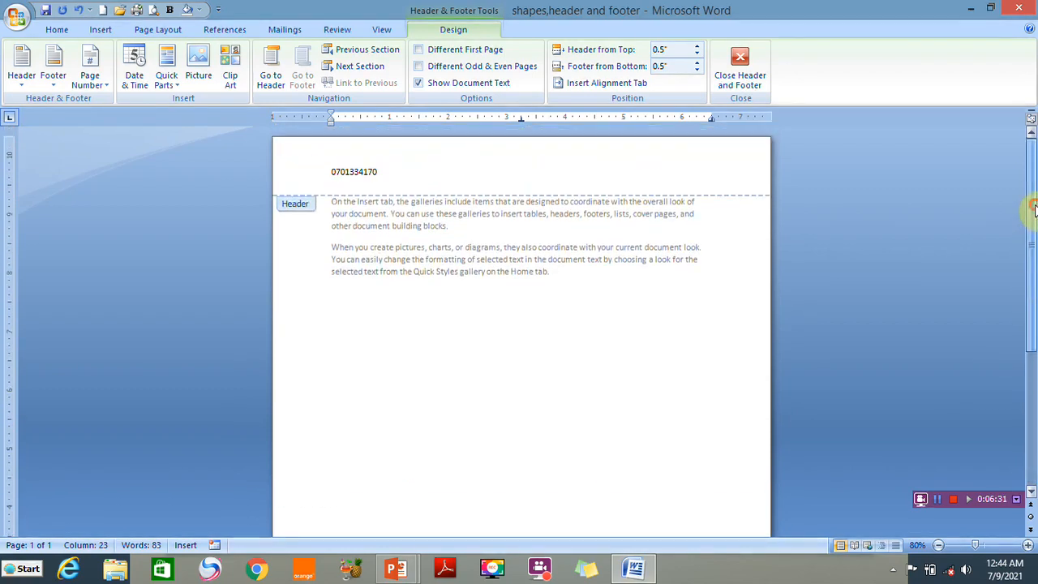
Exit header editing and insert a blank page after the sample text's last sentence
click(740, 70)
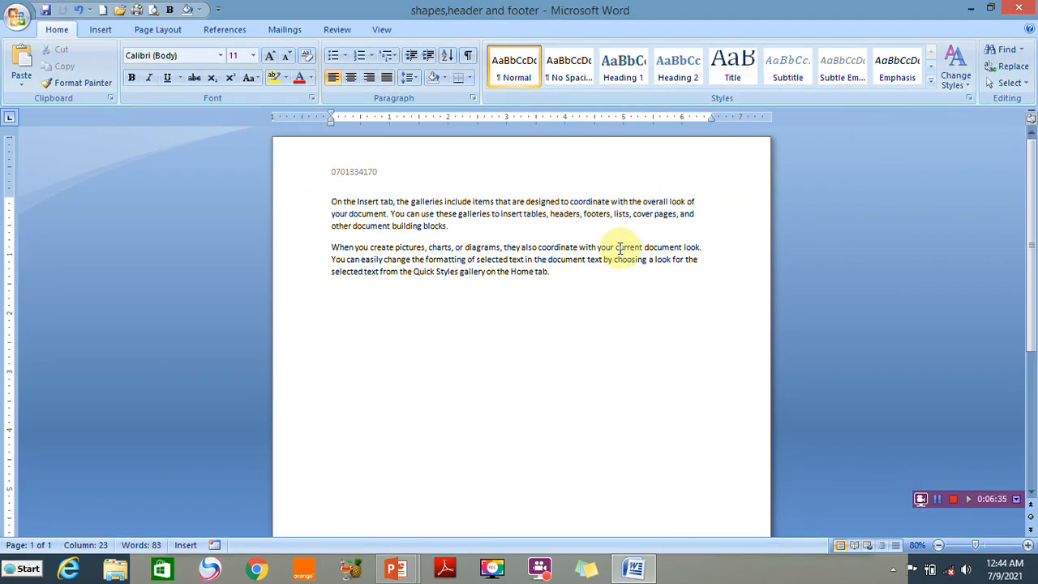
click(578, 273)
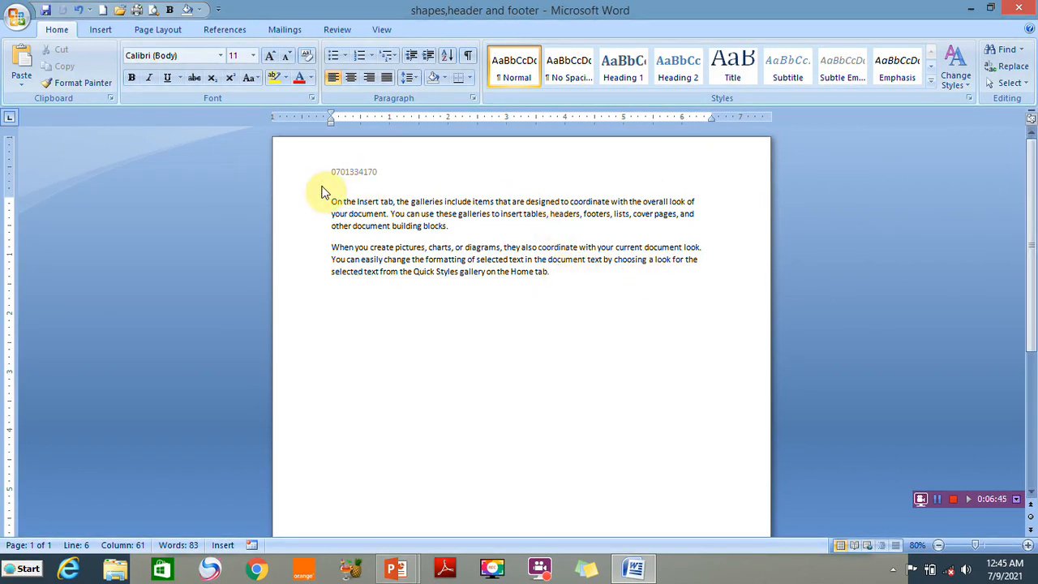
click(100, 30)
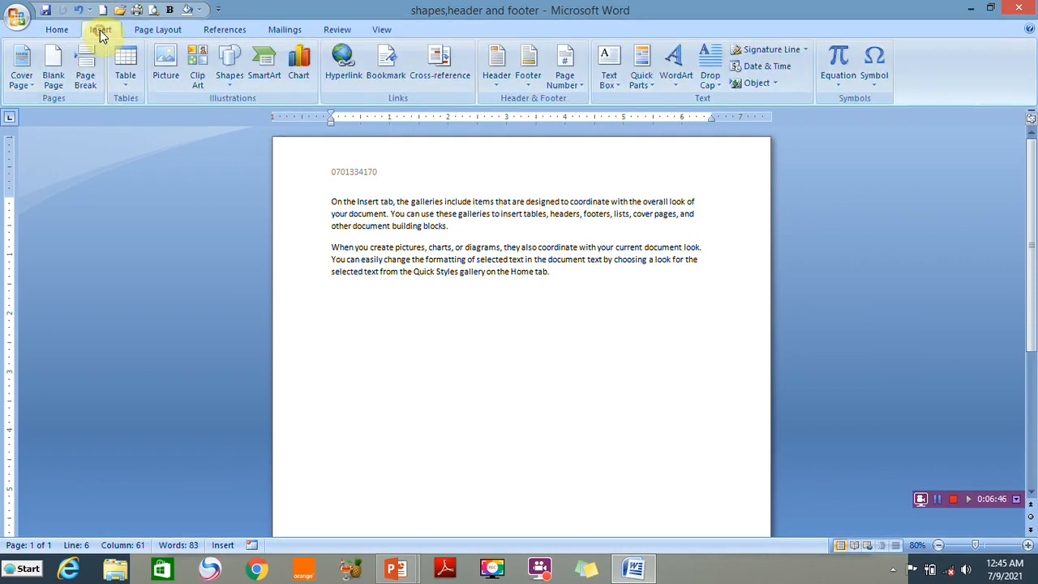
click(53, 66)
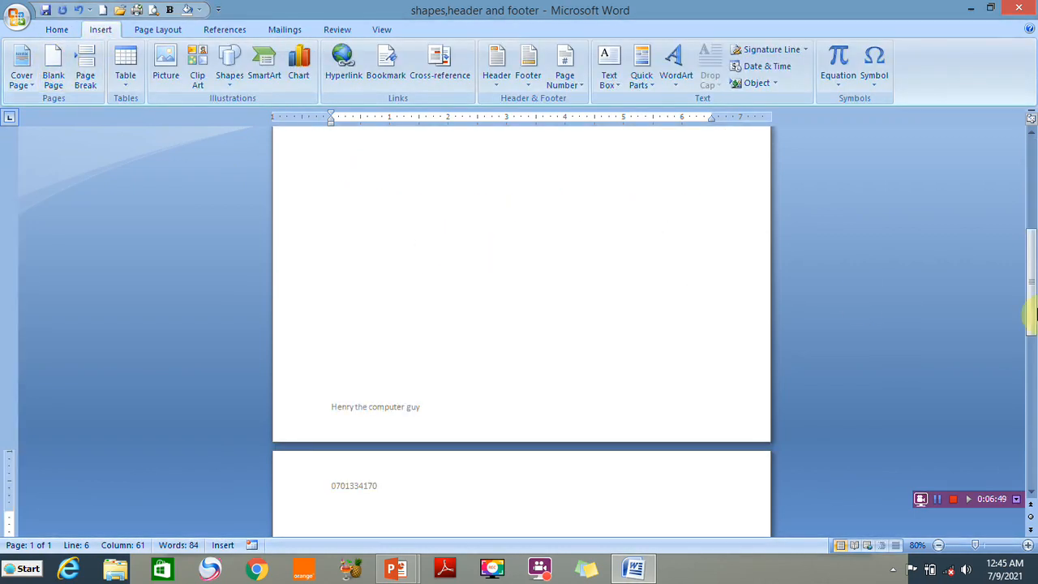
drag(1030, 296, 1035, 205)
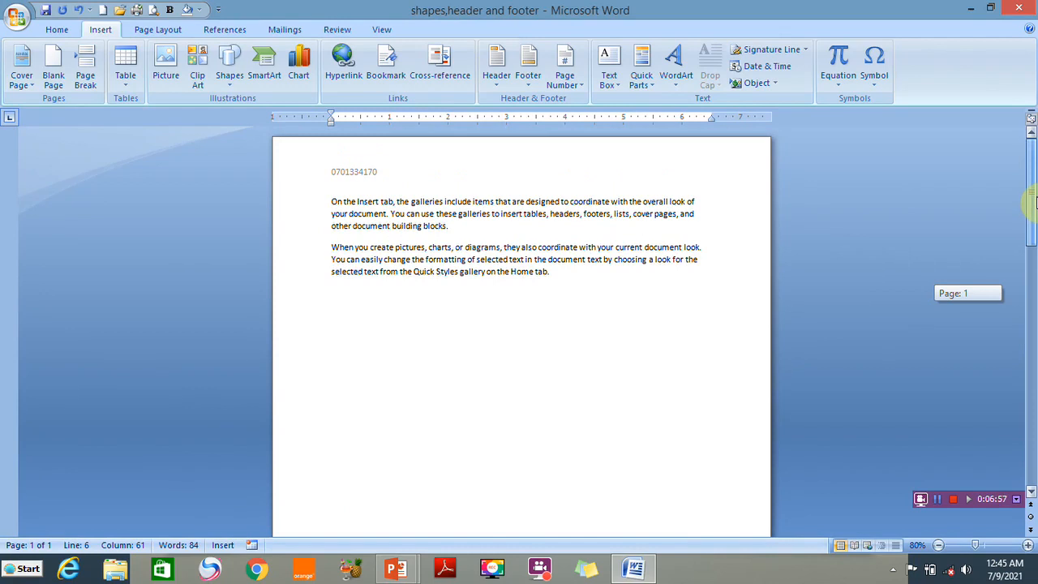
mouse_move(1035, 202)
mouse_down()
mouse_move(1035, 470)
mouse_move(1017, 196)
mouse_up()
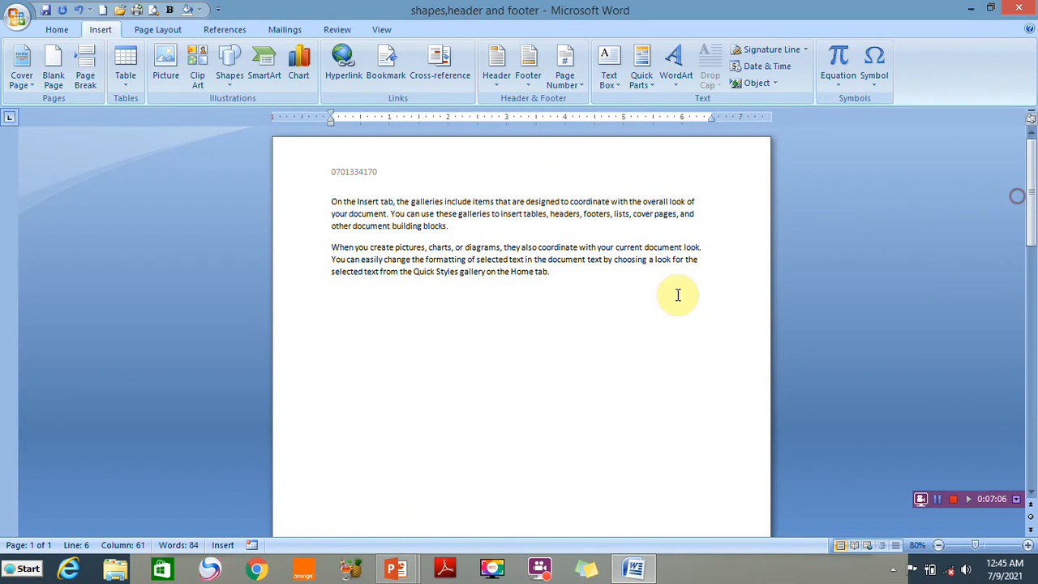
Insert a Next Page section break after the text, then delete the leftover blank line
click(527, 292)
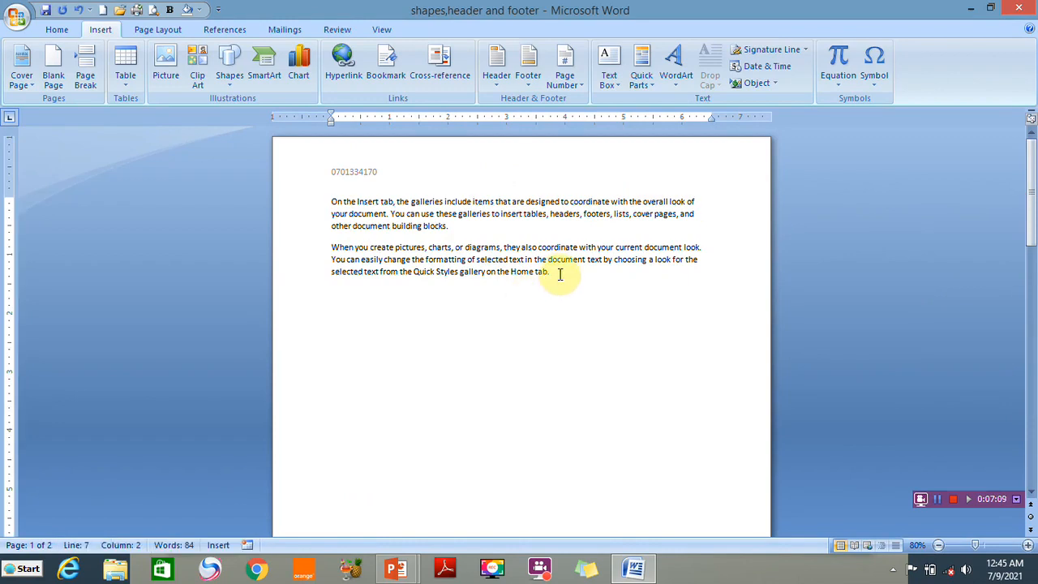
click(552, 272)
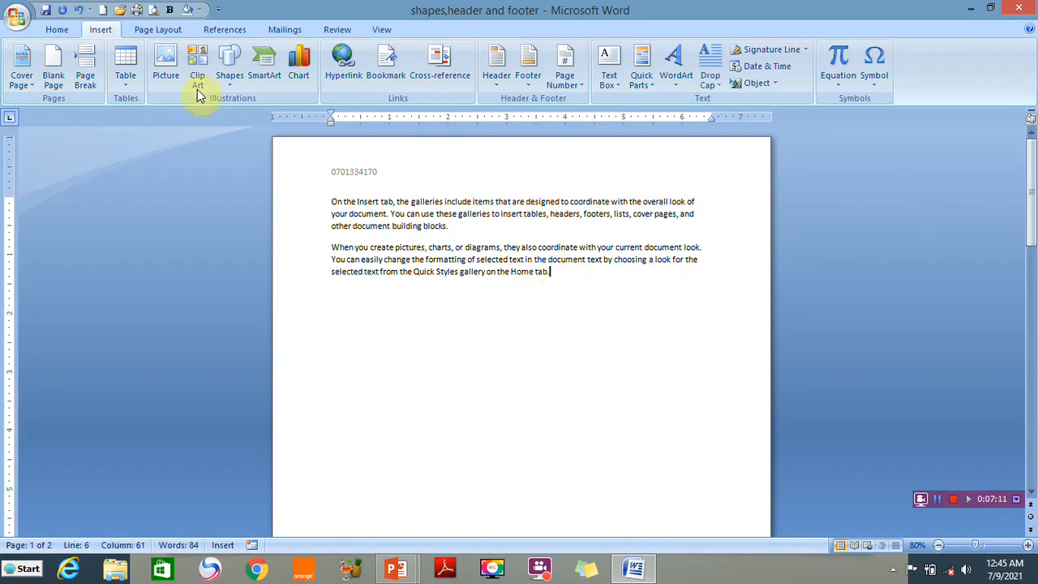
click(150, 31)
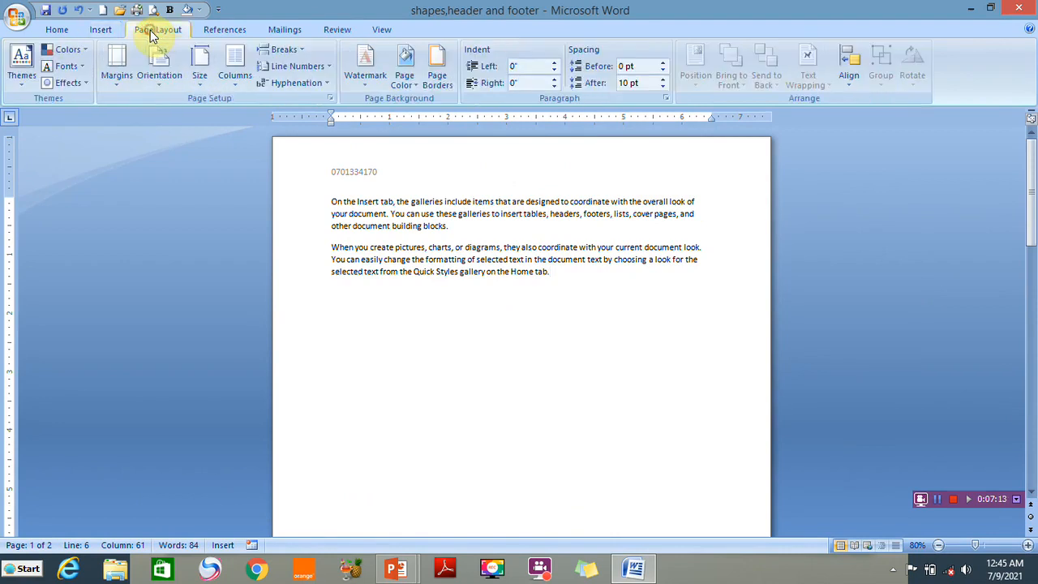
click(284, 49)
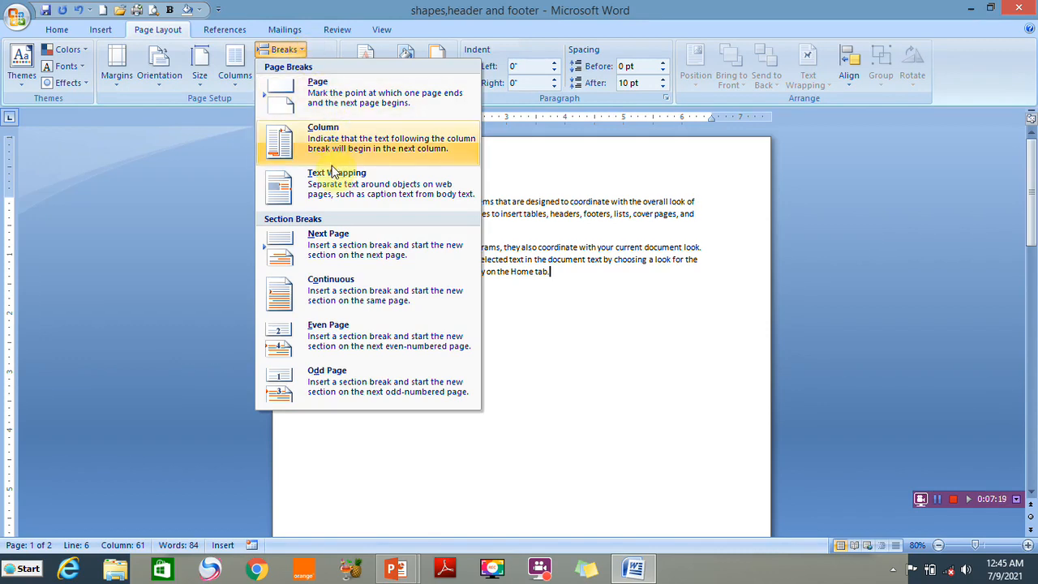
click(340, 235)
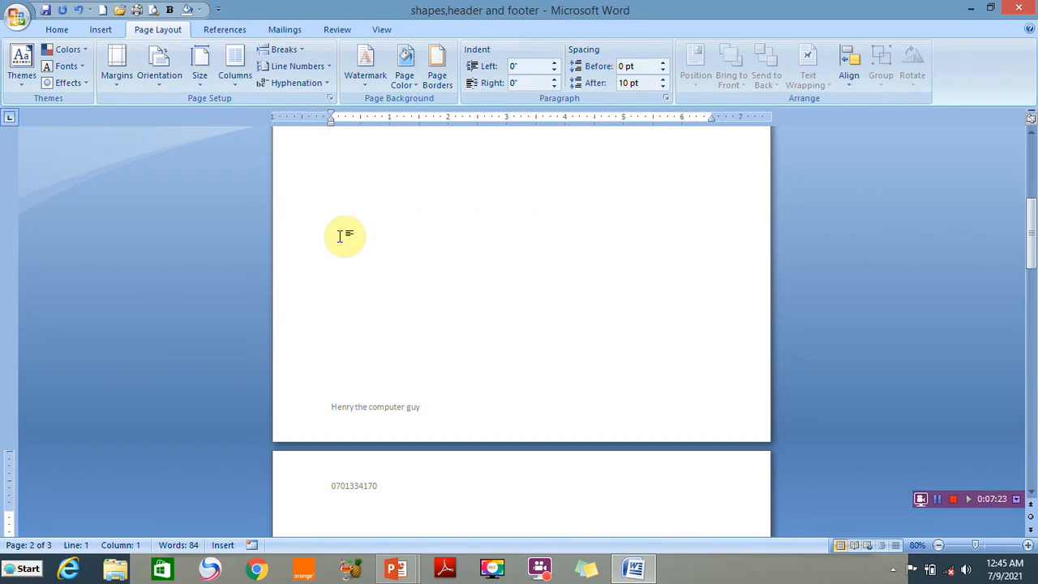
drag(1032, 236, 1031, 373)
click(370, 393)
key(BackSpace)
key(BackSpace)
key(BackSpace)
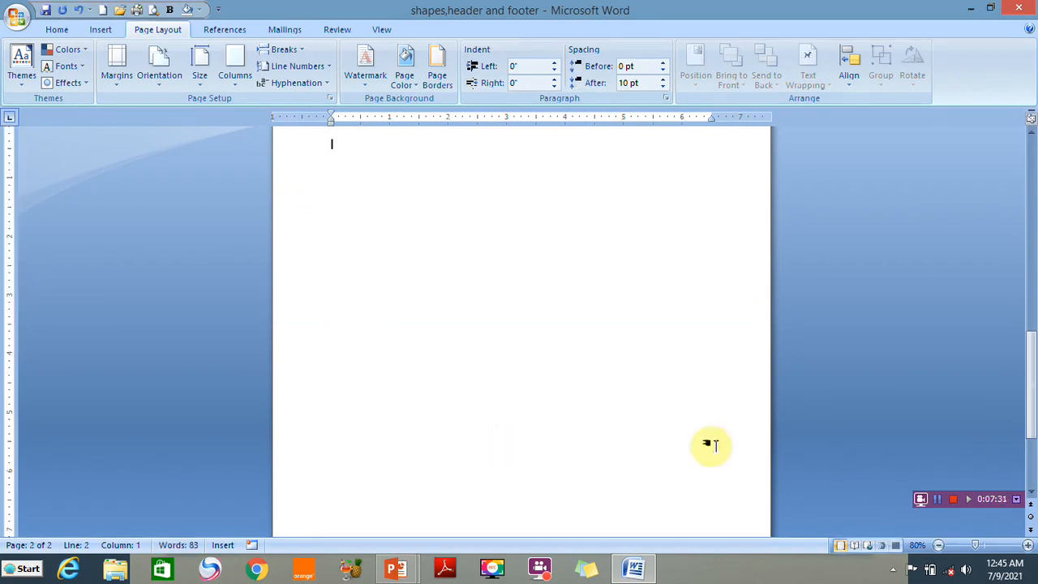
drag(1030, 395, 1027, 154)
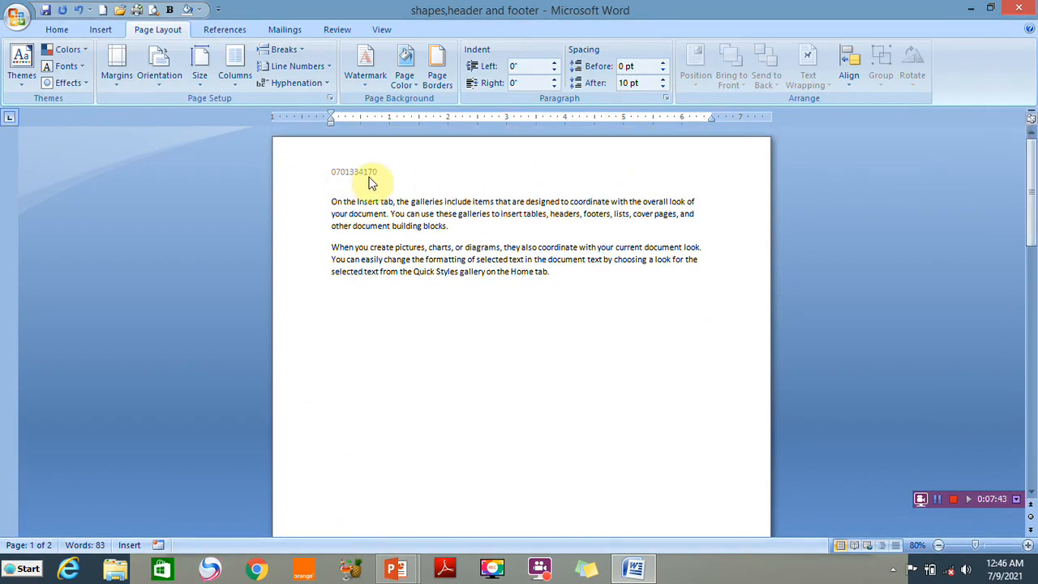
drag(1024, 215, 1030, 317)
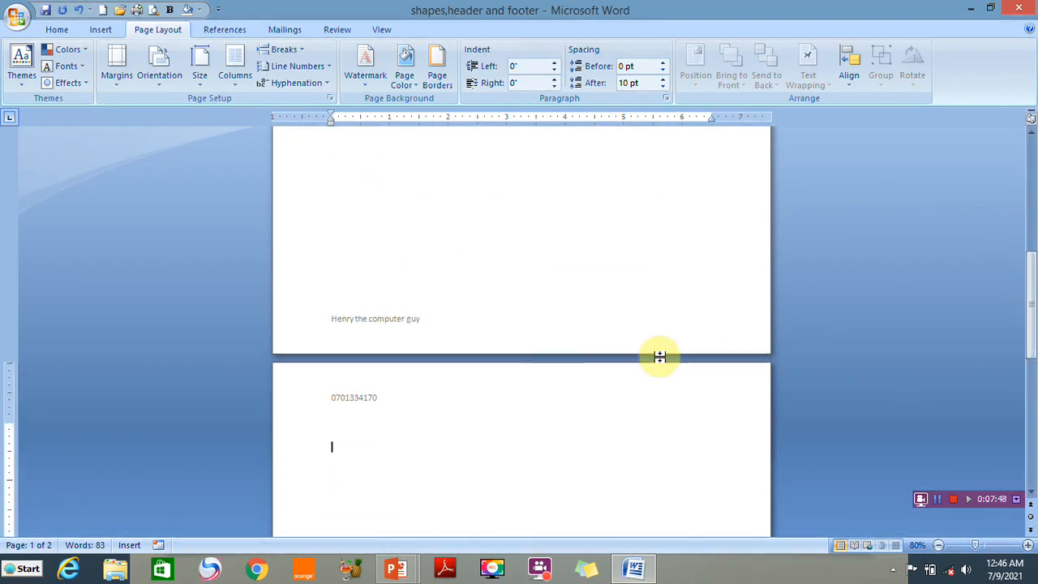
Unlink the Section 2 header from Section 1 and replace its phone number with a different one
double_click(398, 398)
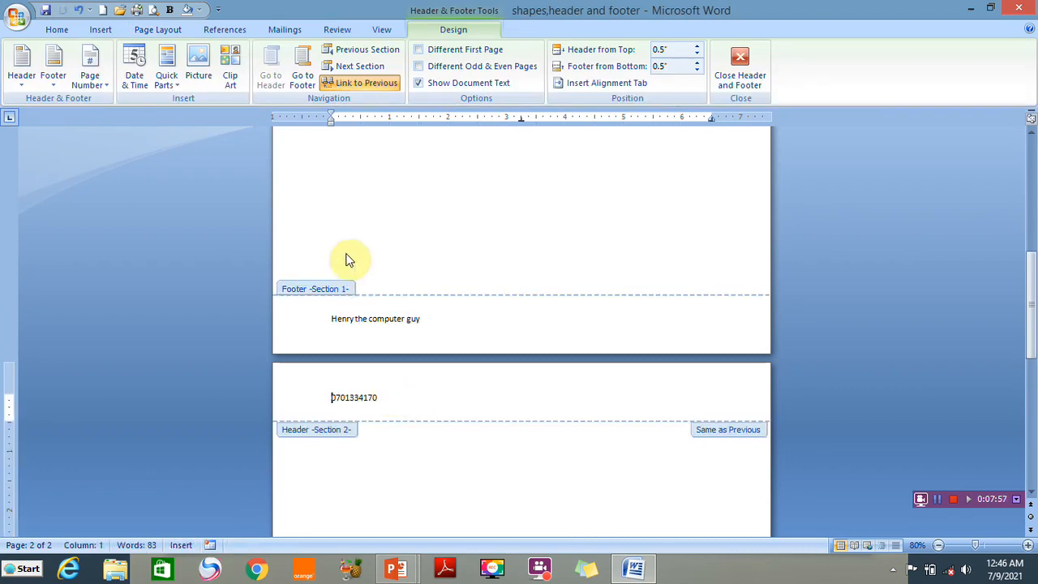
click(359, 84)
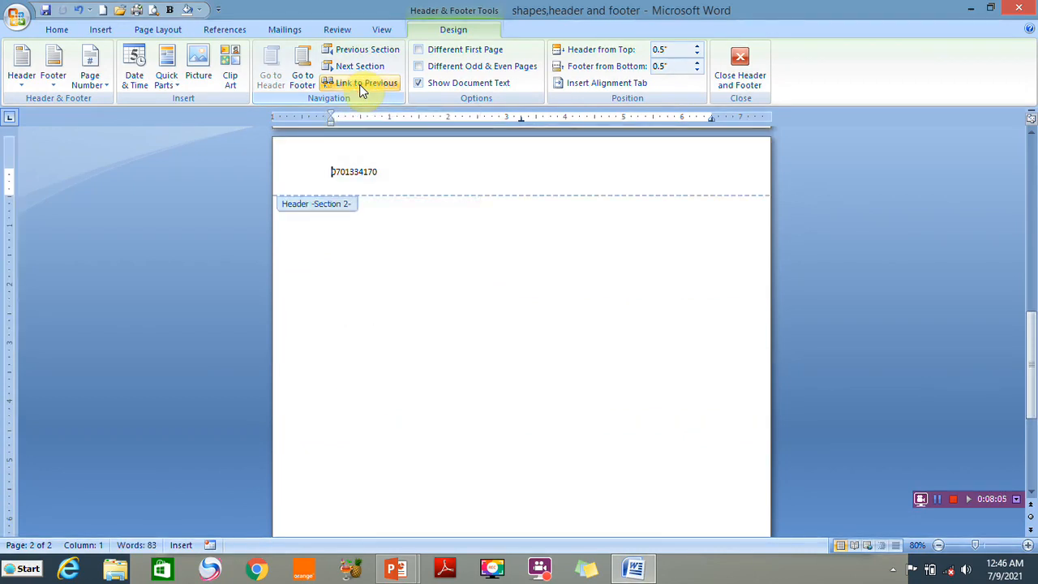
drag(1031, 355, 1029, 301)
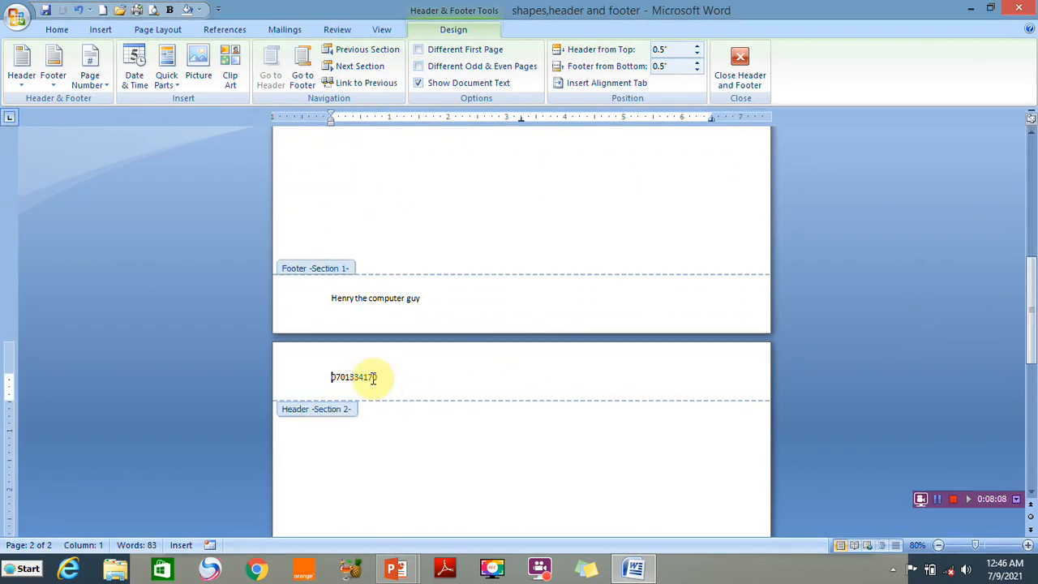
drag(378, 376, 306, 375)
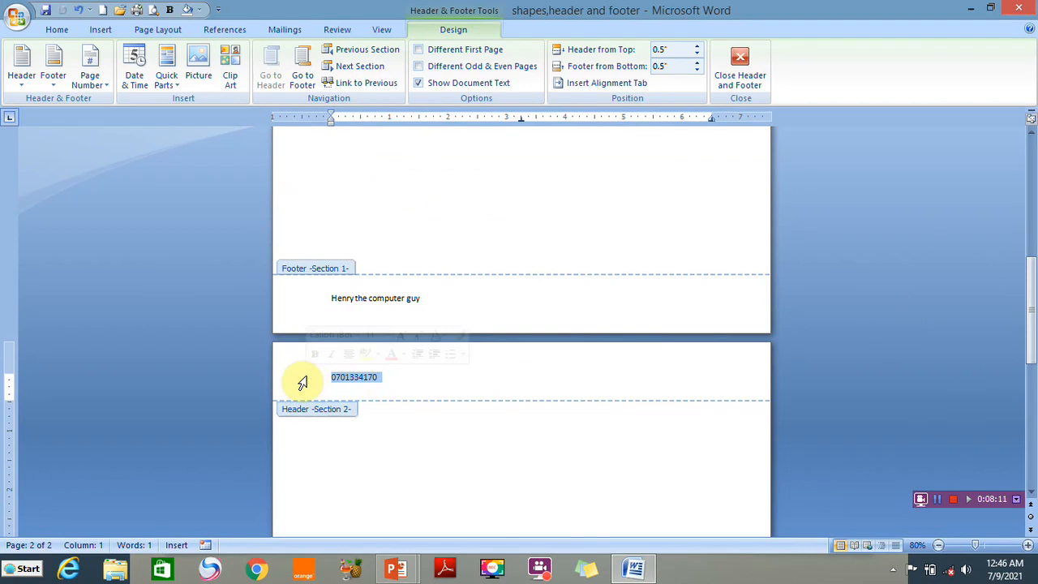
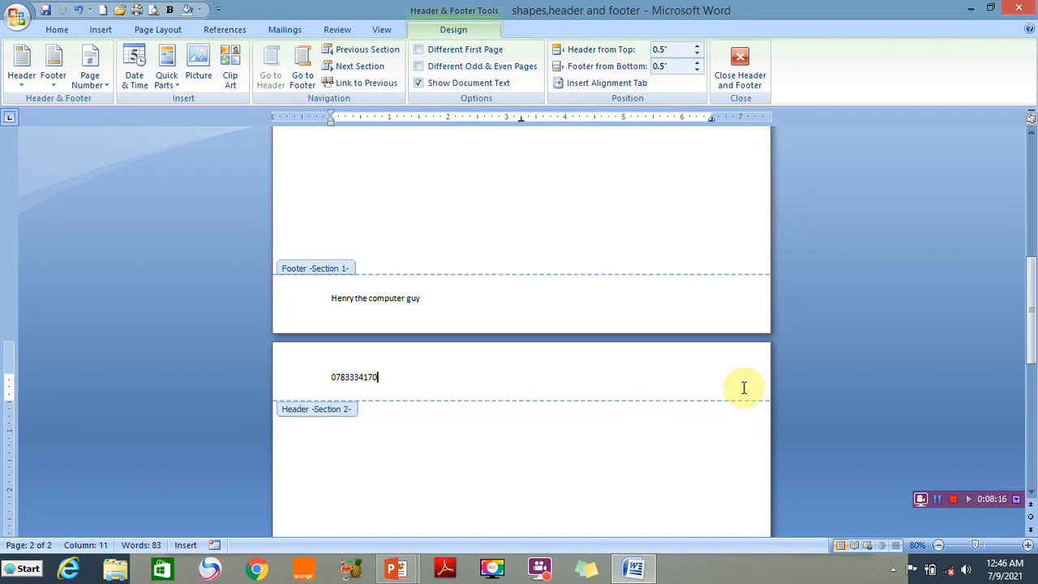
Unlink the Section 2 footer and replace its name with another person's name
drag(1030, 297, 1035, 419)
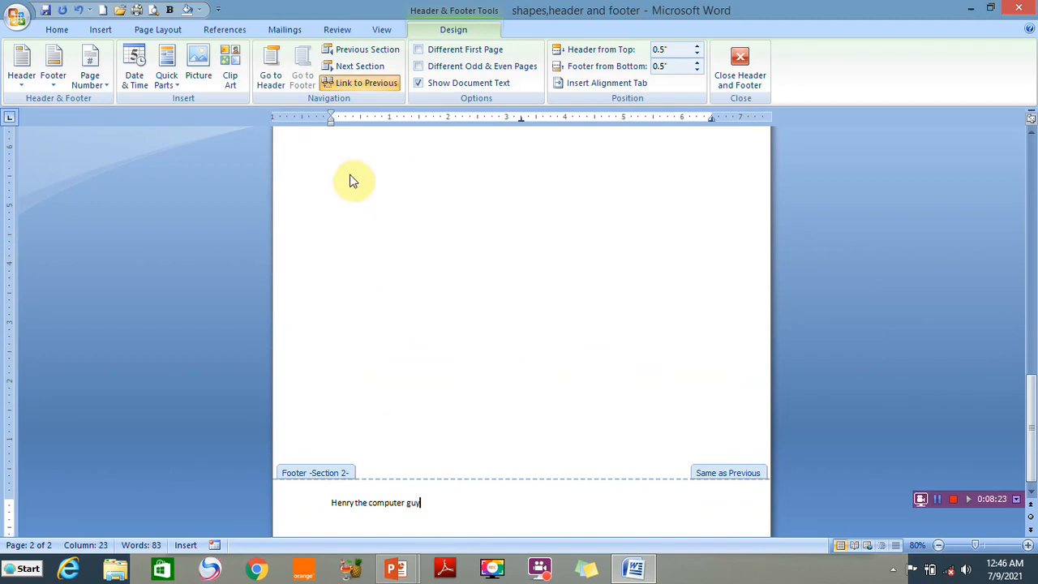
click(355, 83)
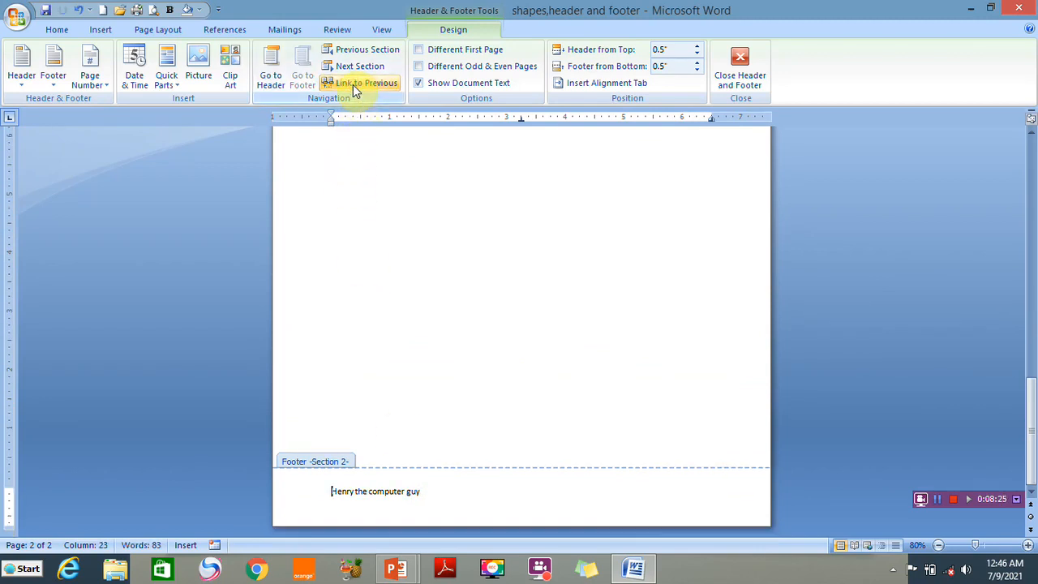
drag(431, 488, 300, 493)
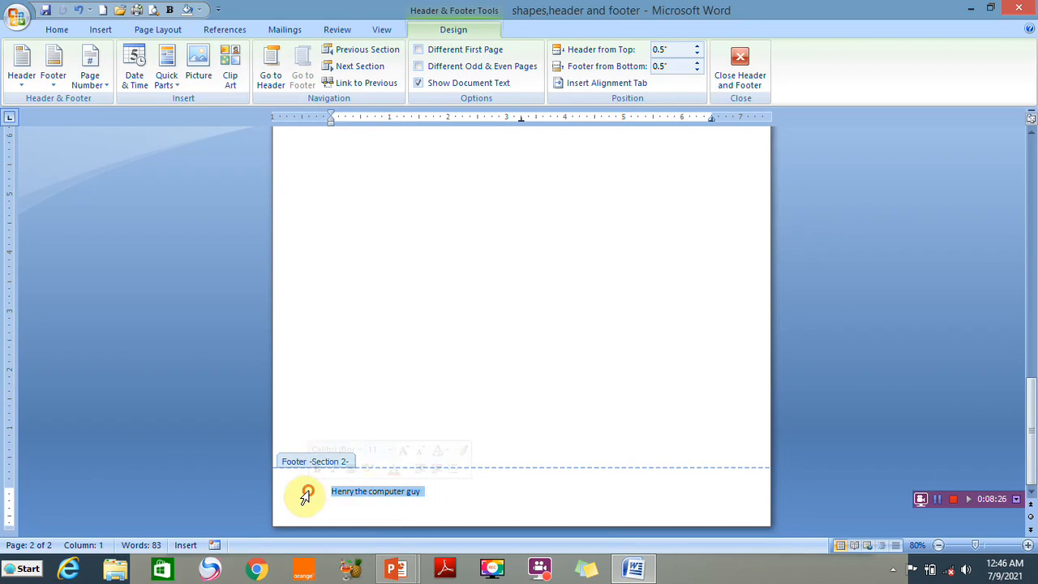
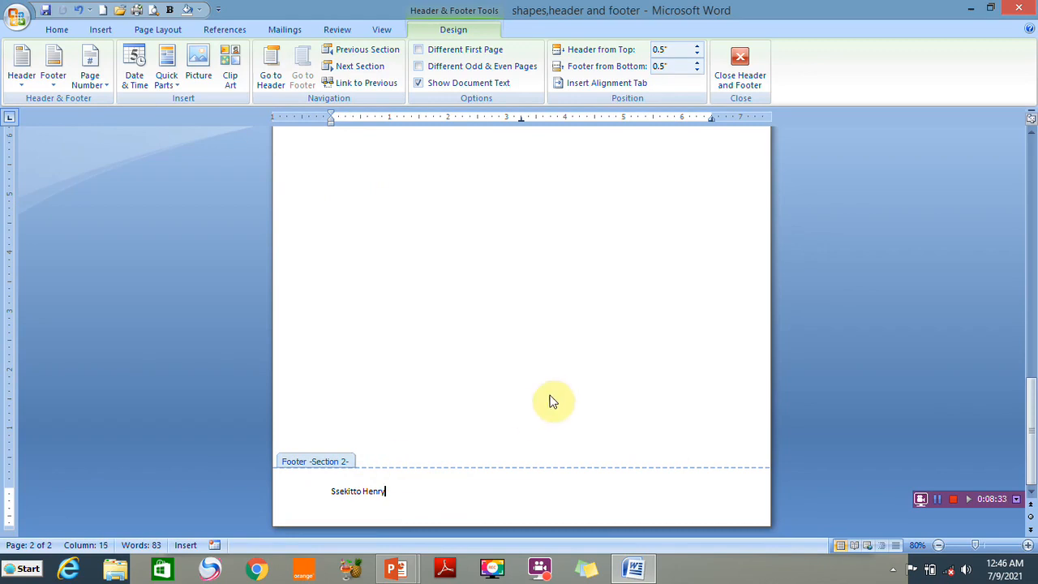
click(740, 69)
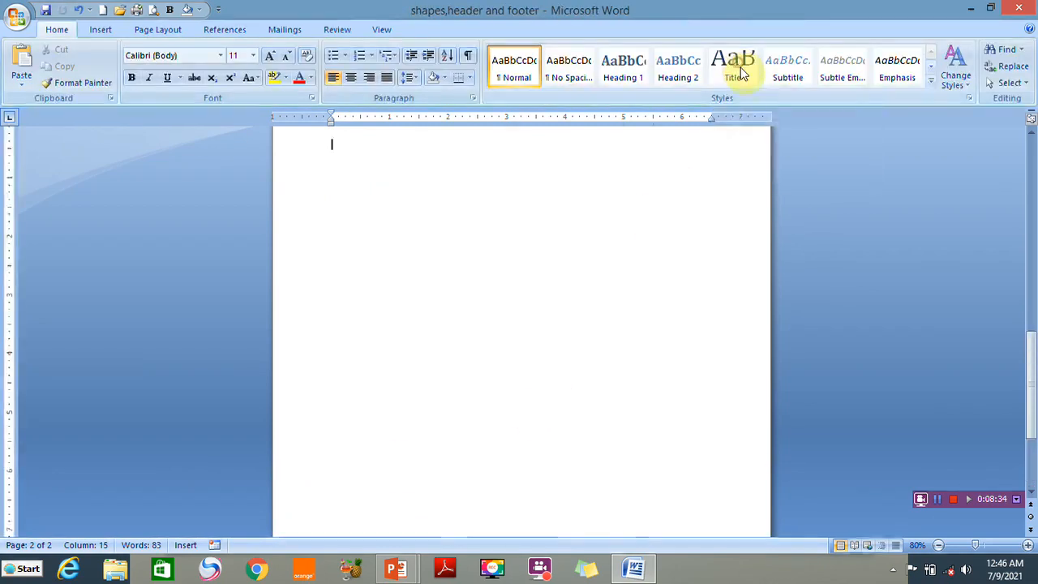
Minimize Word and advance the slideshow to 'Working with Tables in a Document'
drag(1030, 348, 1022, 180)
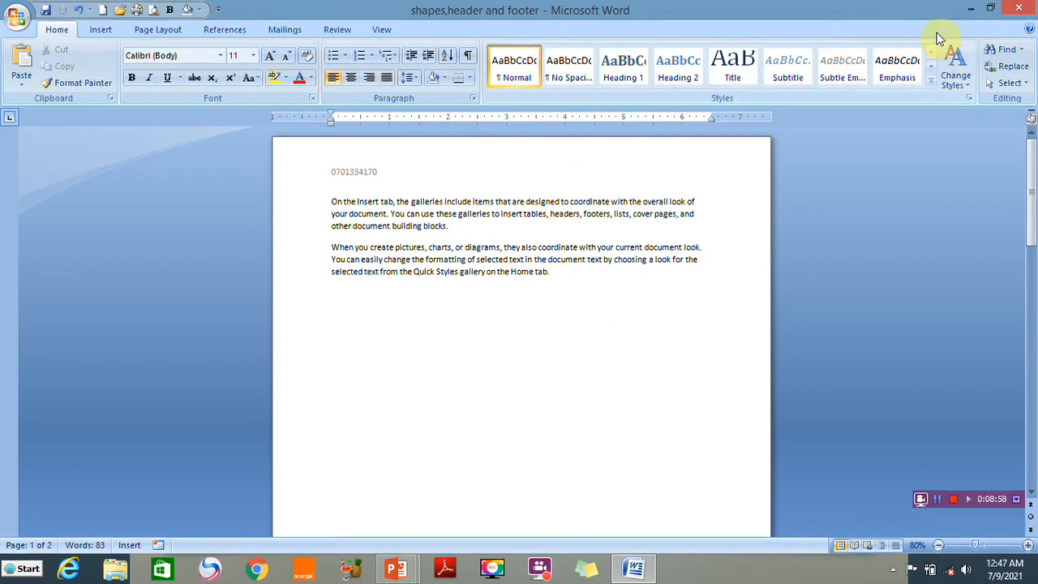
click(1019, 10)
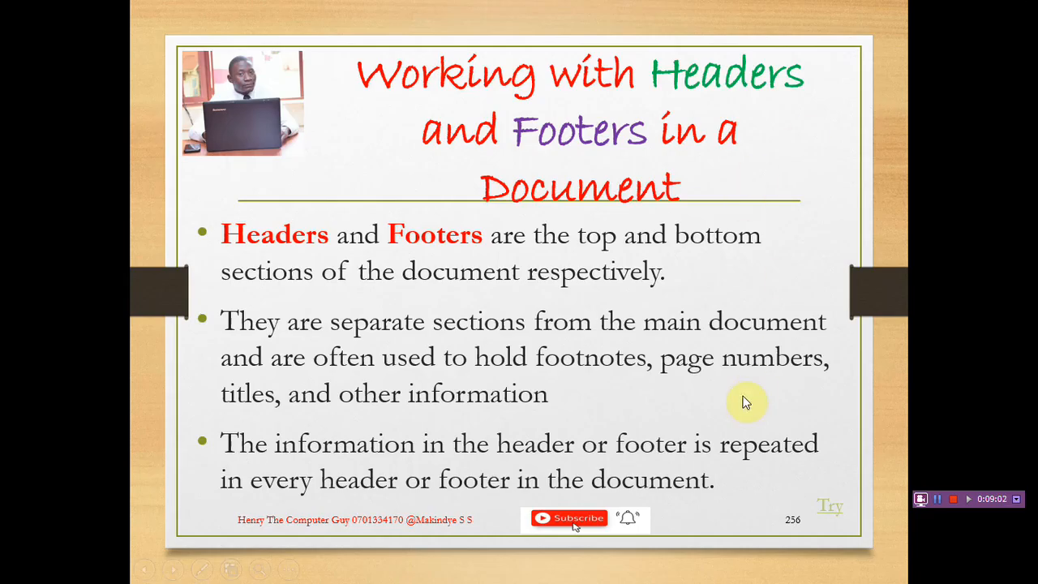
click(740, 397)
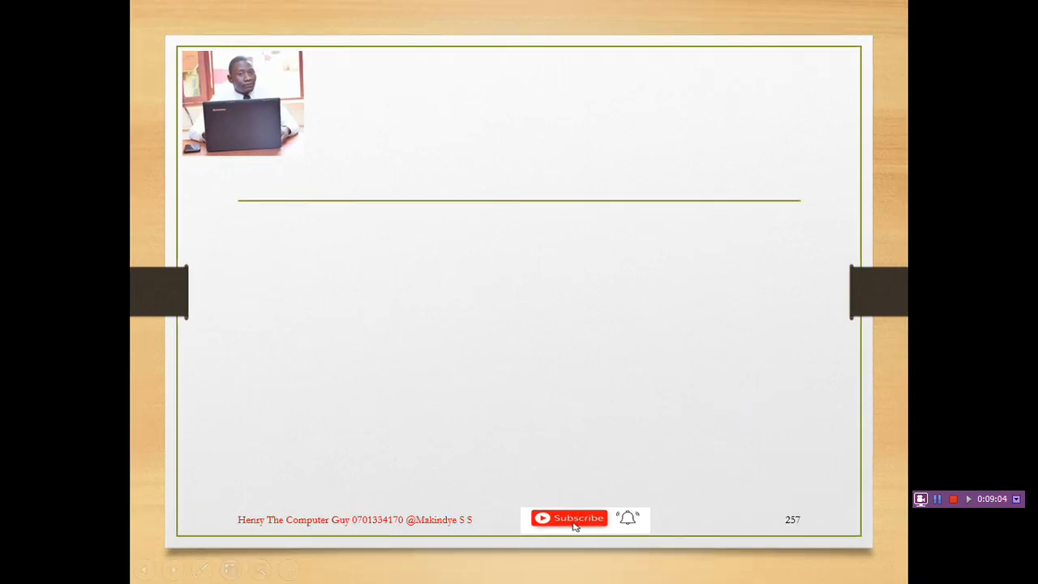